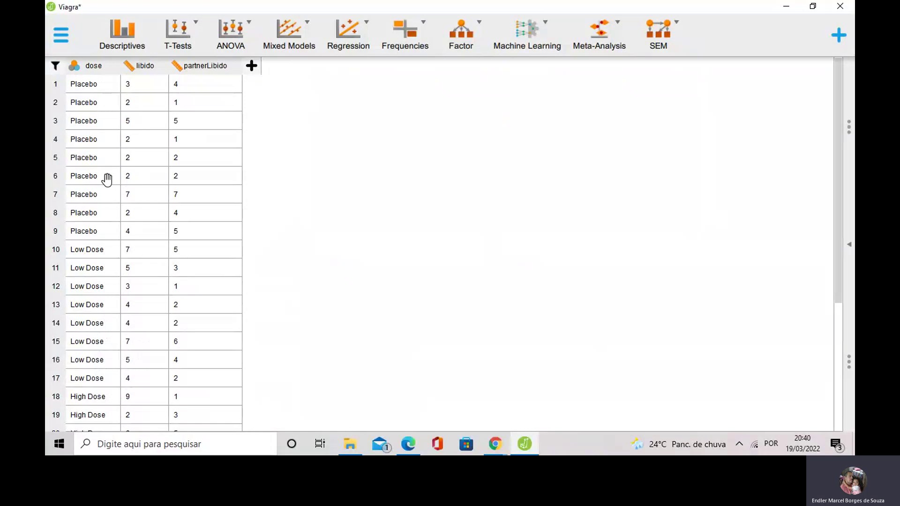
Examine the dose, libido and partnerLibido values across the Placebo, Low Dose and High Dose rows of the dataset
scroll(103, 202, down, 1)
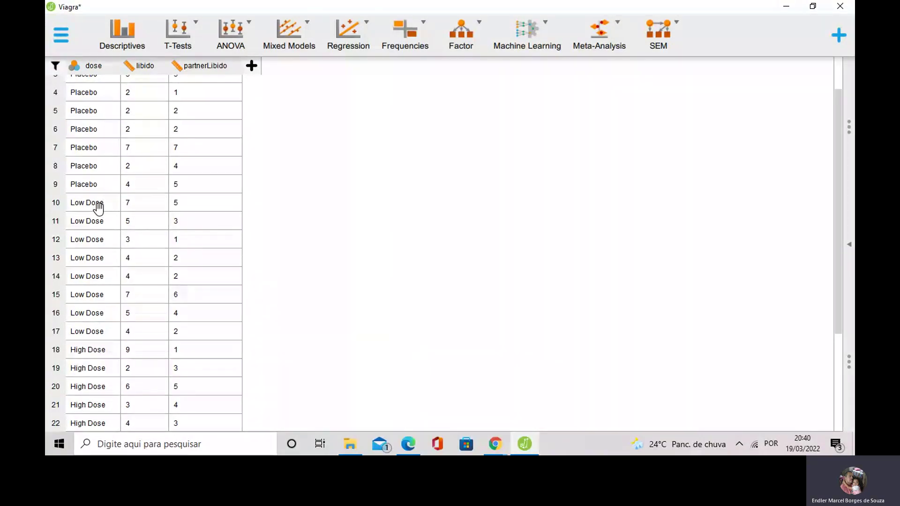
scroll(90, 260, down, 3)
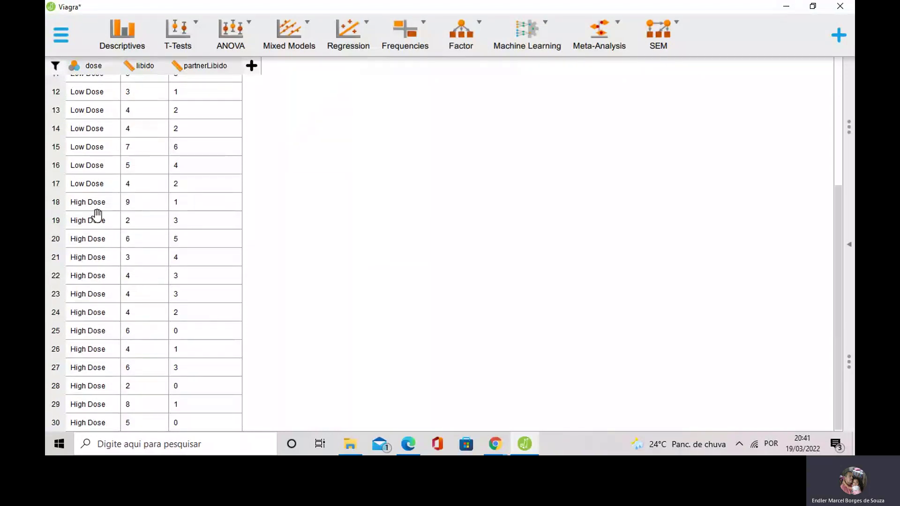
scroll(97, 215, up, 4)
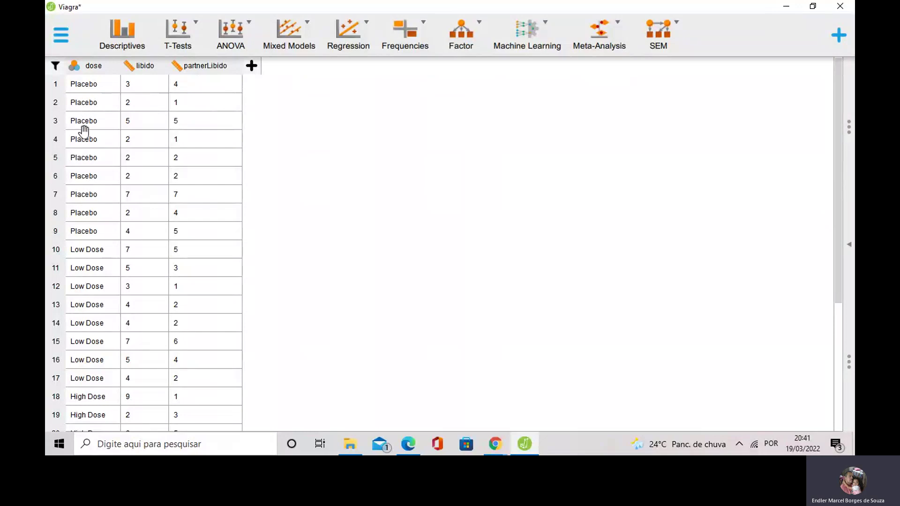
scroll(84, 133, down, 2)
scroll(84, 134, down, 2)
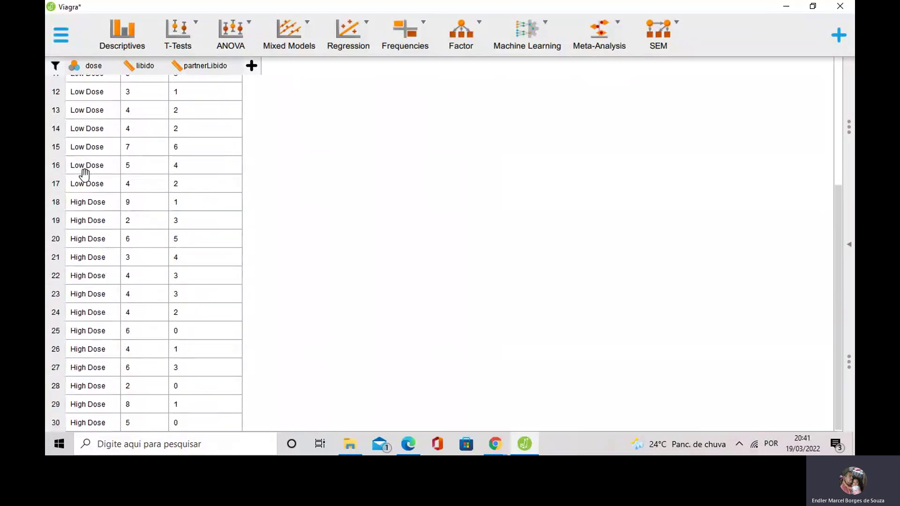
scroll(80, 175, up, 4)
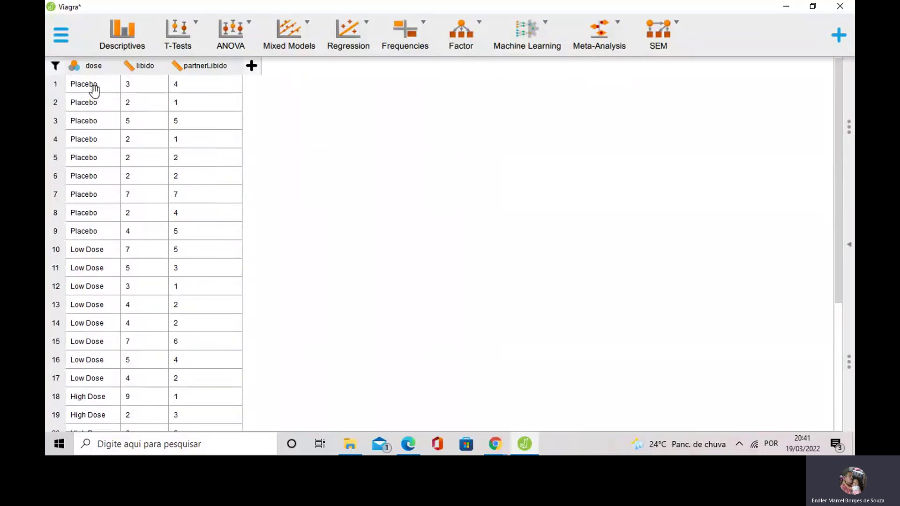
scroll(85, 166, down, 4)
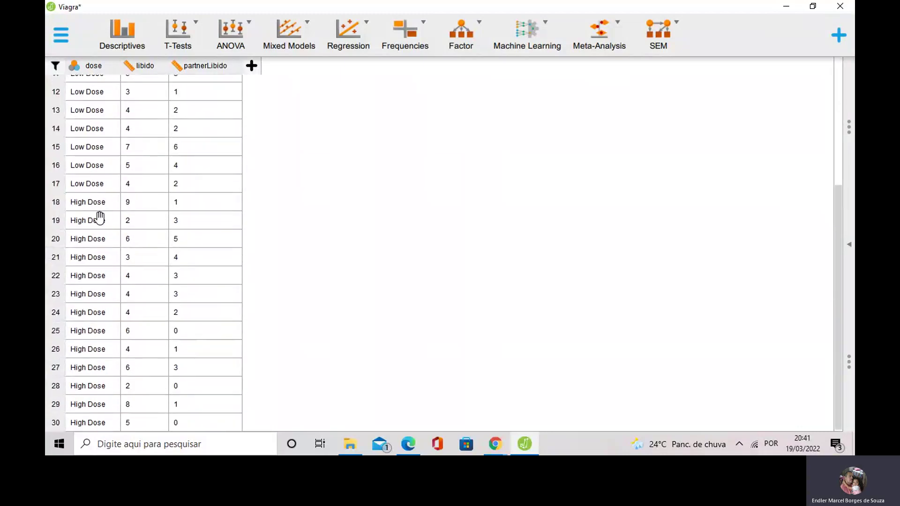
scroll(97, 216, up, 3)
scroll(97, 216, up, 1)
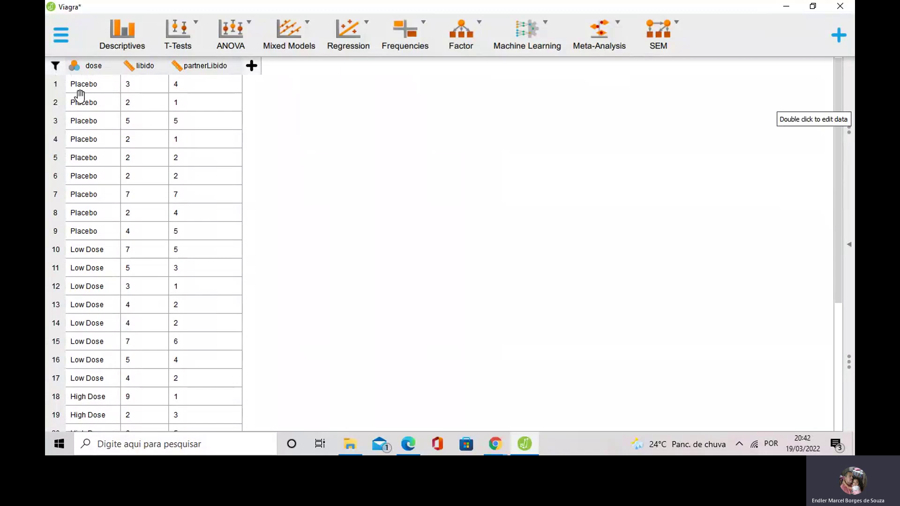
scroll(91, 195, down, 1)
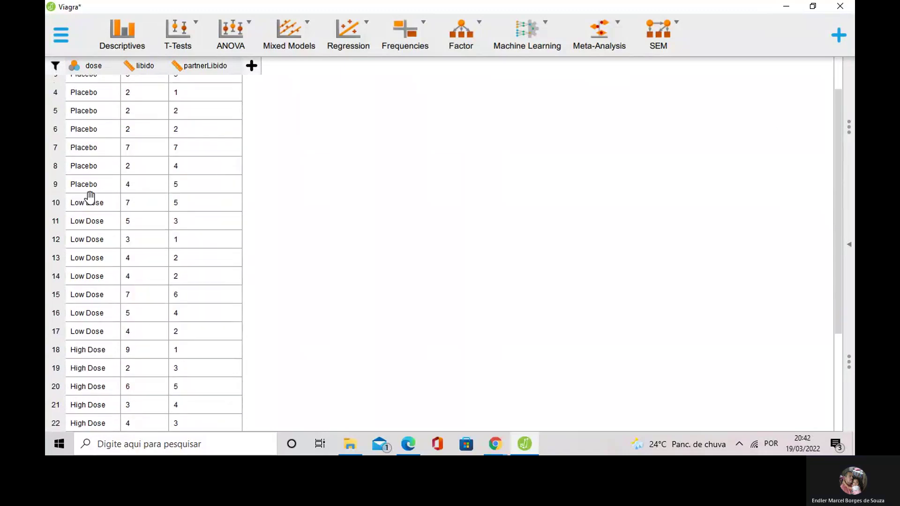
scroll(91, 195, down, 2)
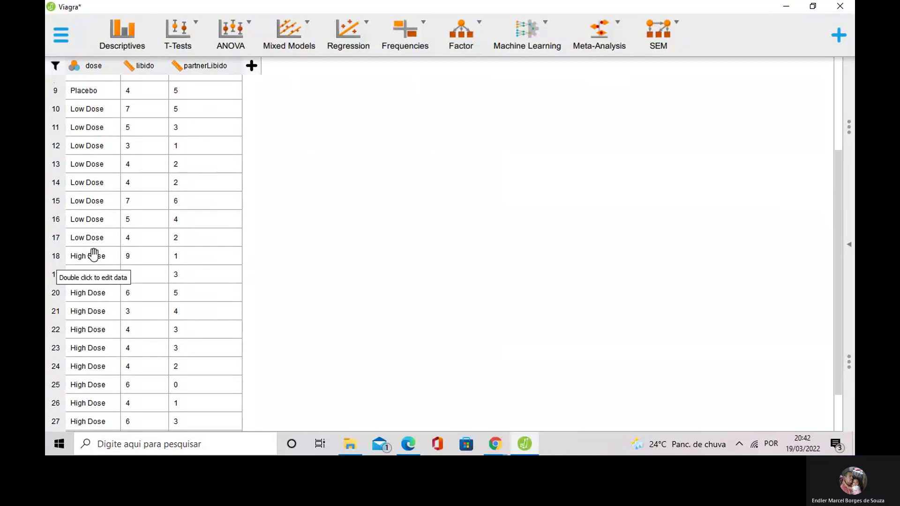
scroll(89, 255, up, 3)
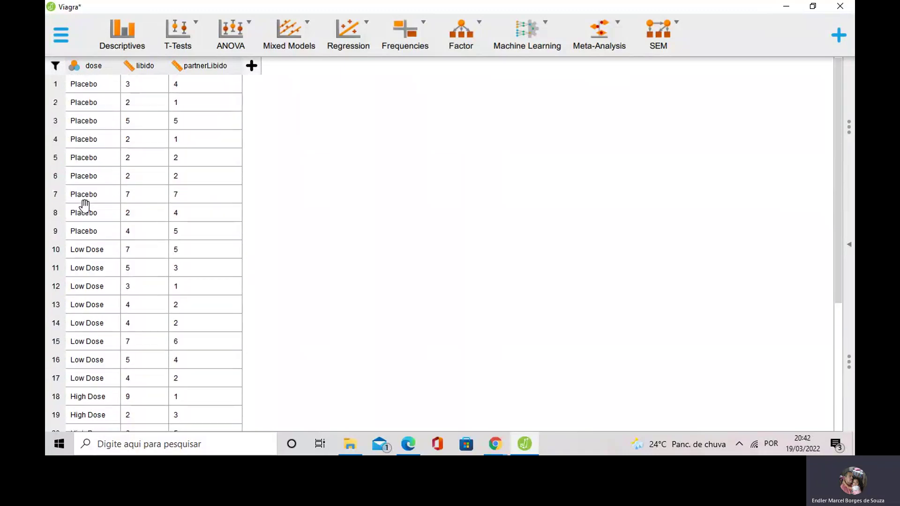
Browse the example datasets in the ANOVA category of the Data Library without opening one
click(61, 36)
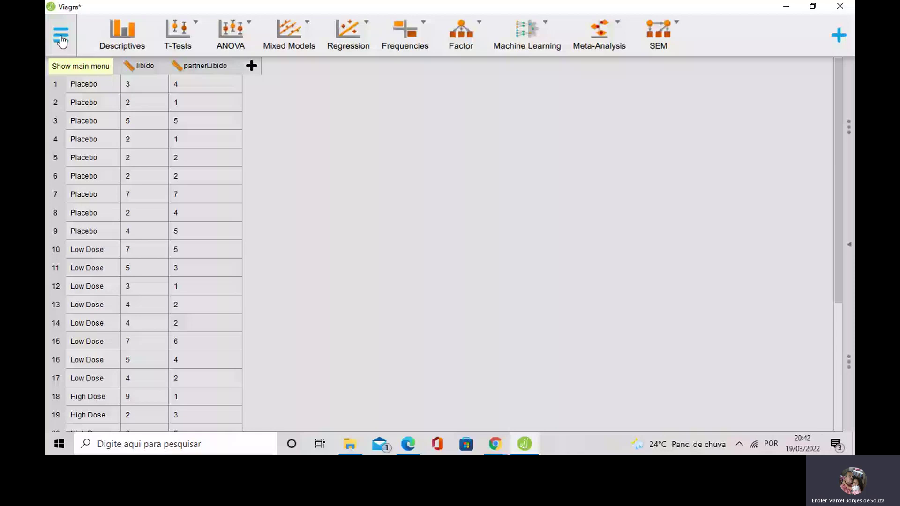
click(61, 42)
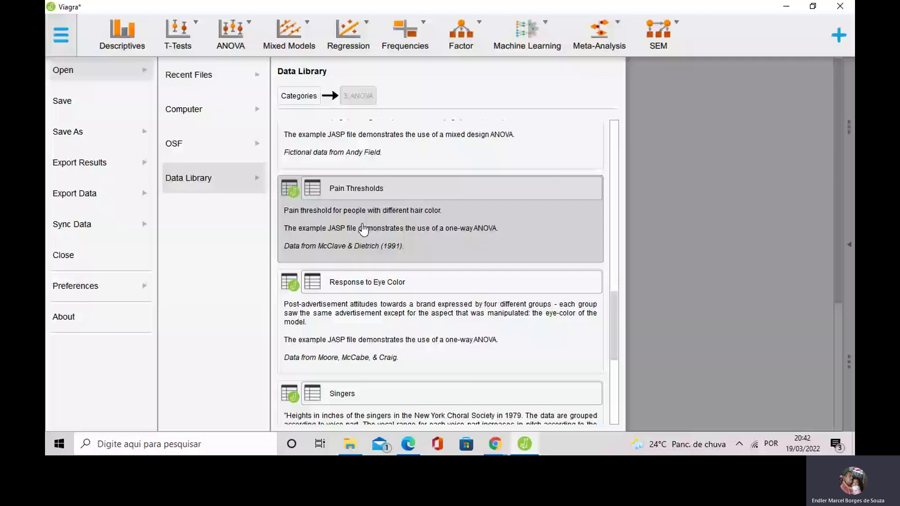
key(Escape)
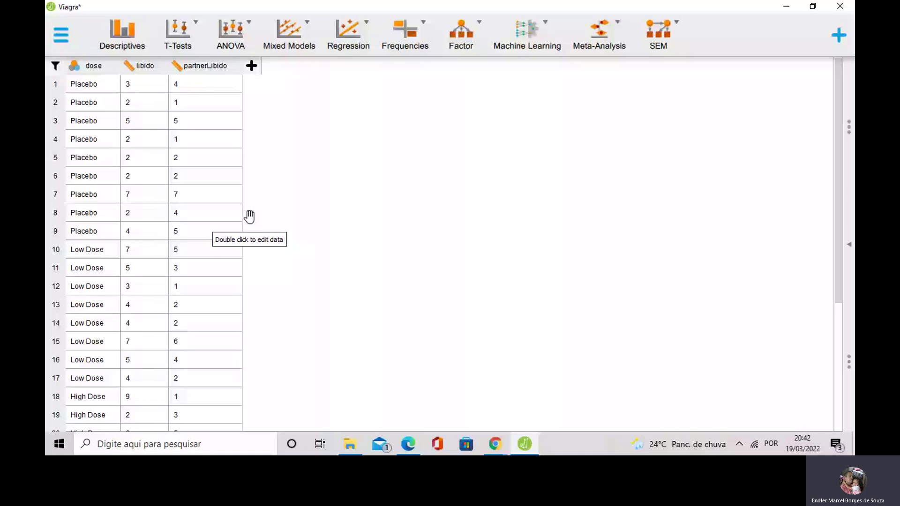
Review the dose groups in the data and add a classical ANOVA analysis
scroll(97, 199, down, 1)
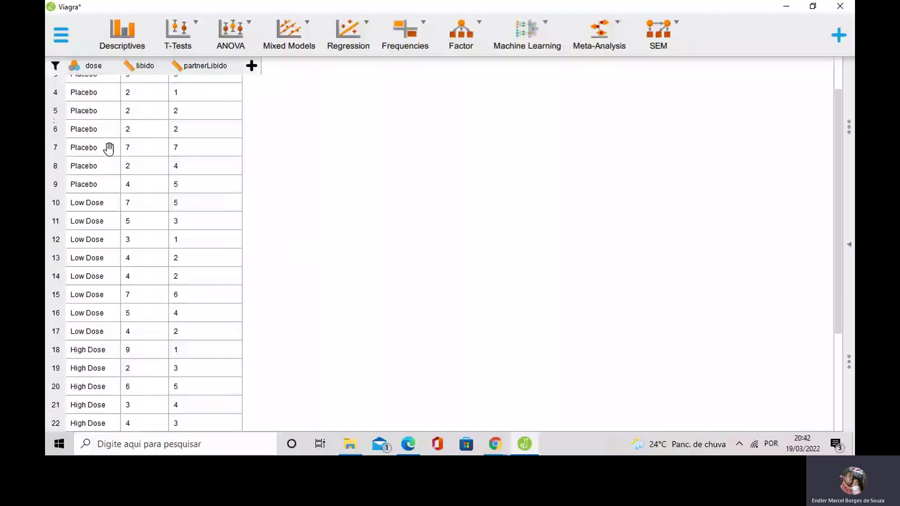
scroll(109, 149, down, 3)
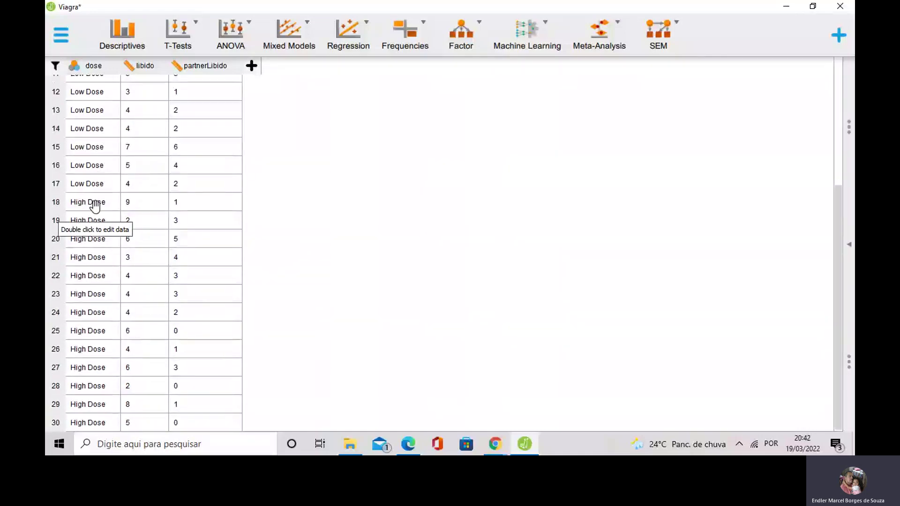
scroll(106, 188, up, 3)
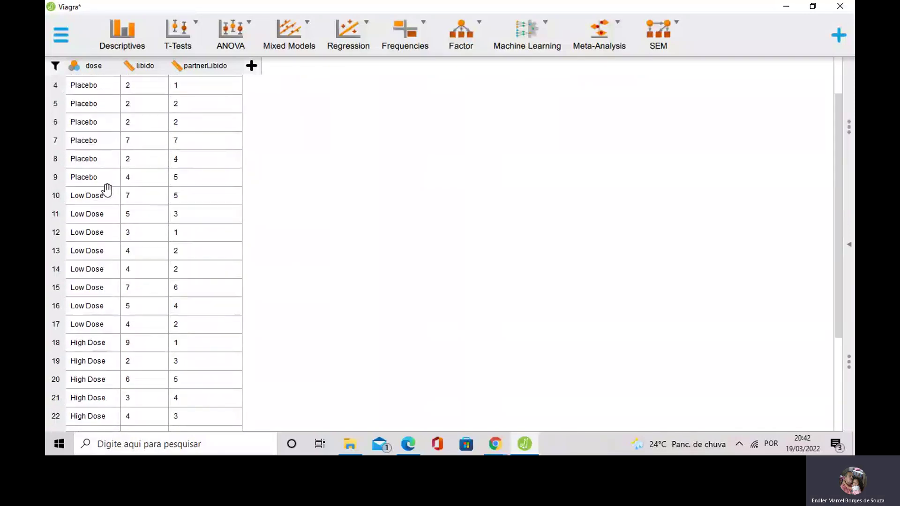
scroll(107, 189, up, 1)
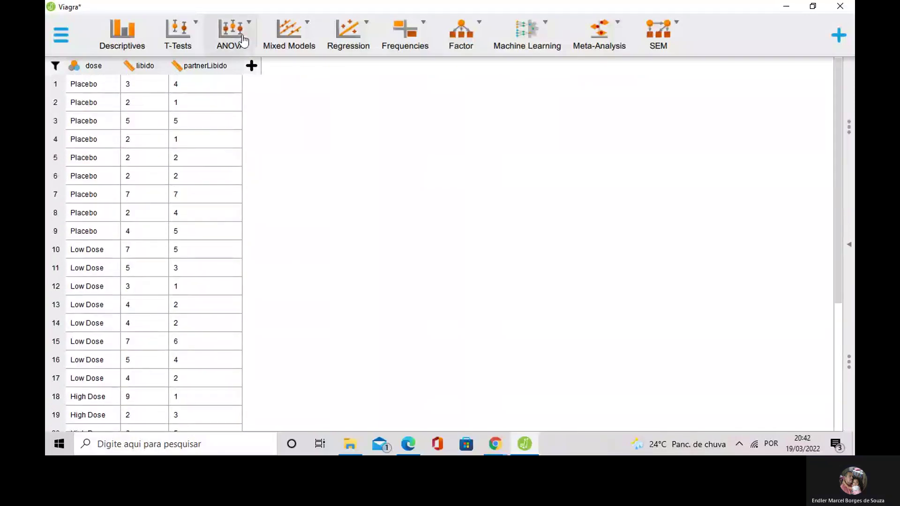
click(243, 41)
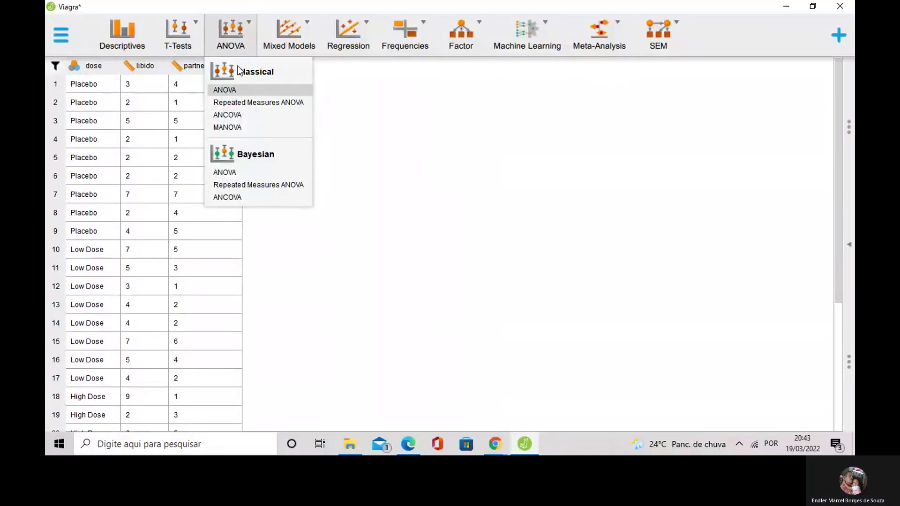
click(225, 89)
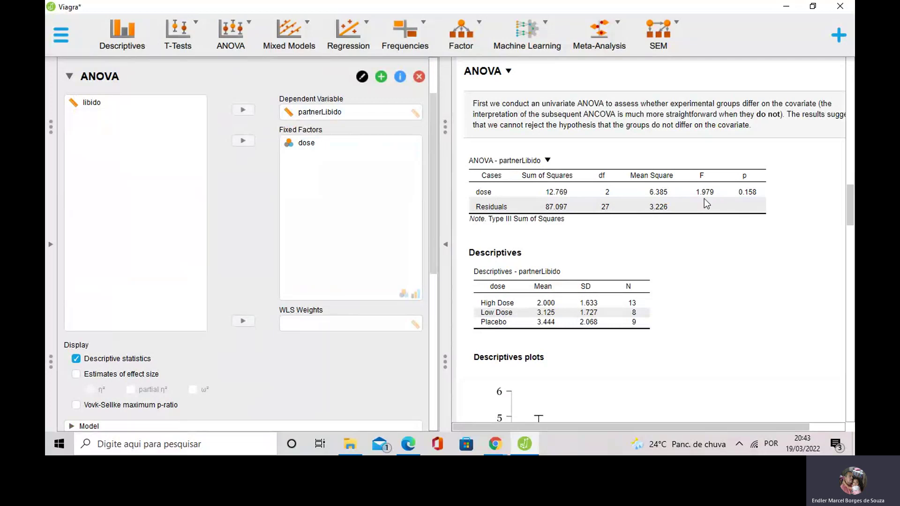
Examine the partnerLibido ANOVA by dose, including its display options, Descriptives Plots settings and plot
scroll(105, 303, down, 1)
scroll(105, 302, down, 5)
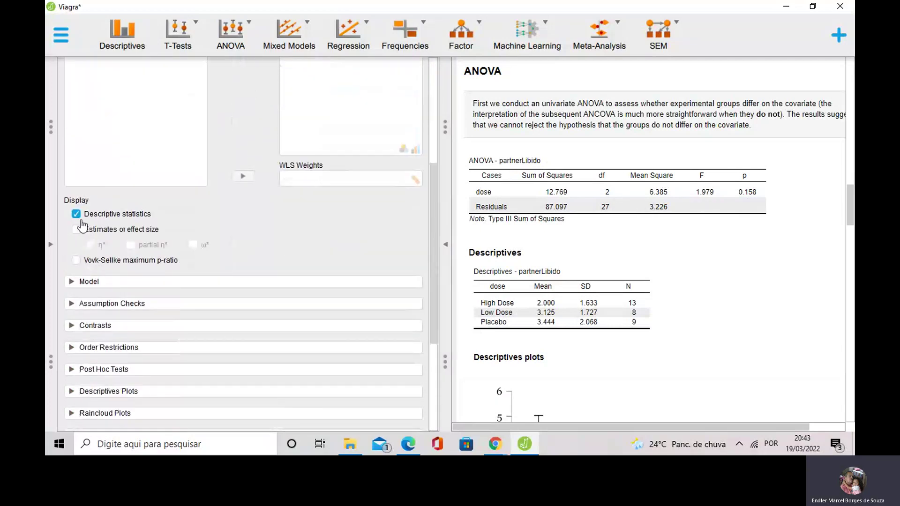
scroll(110, 323, down, 4)
click(104, 314)
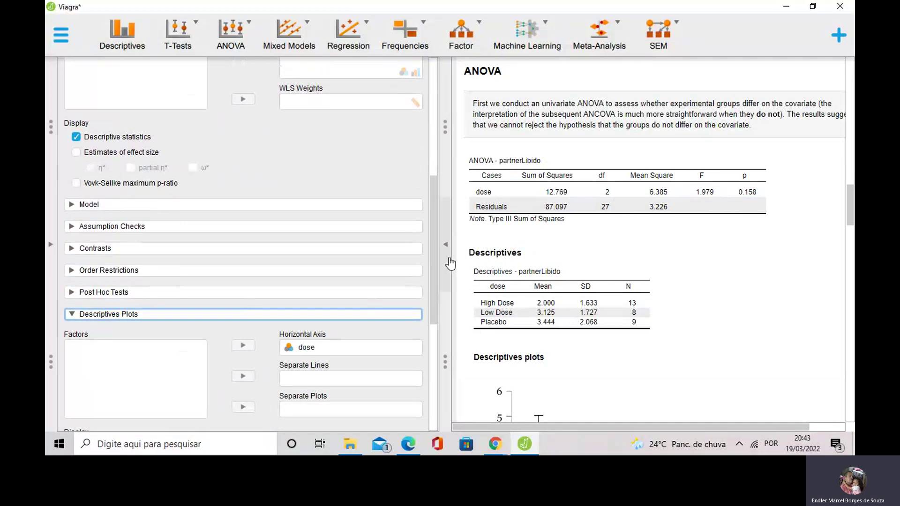
scroll(538, 267, down, 3)
scroll(569, 272, down, 1)
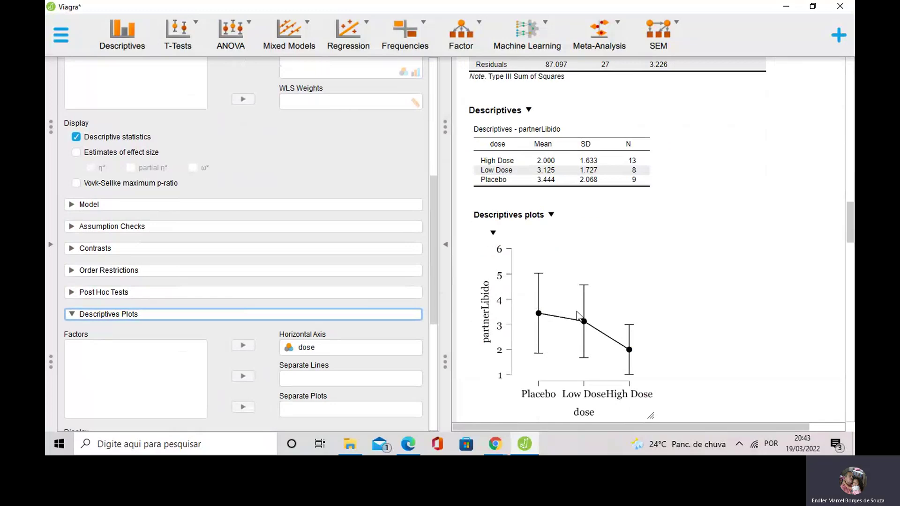
scroll(245, 194, down, 1)
scroll(247, 194, down, 3)
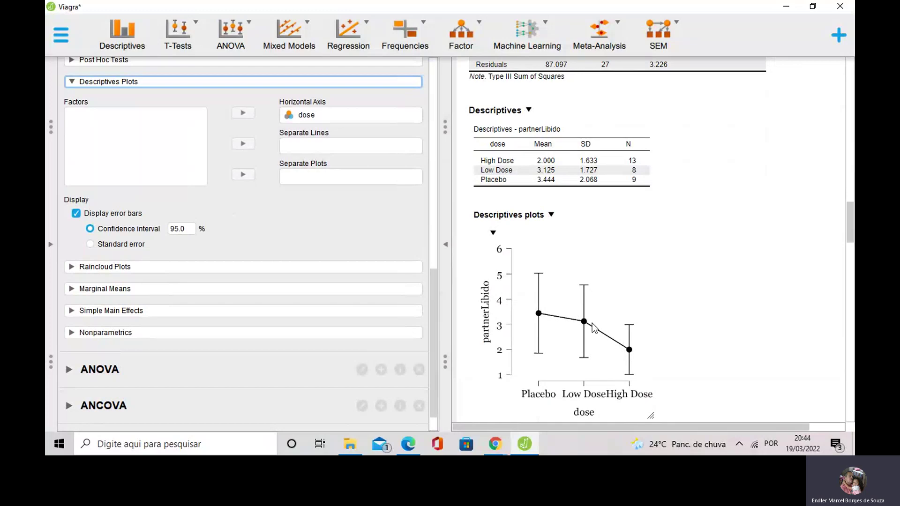
Collapse the partnerLibido ANOVA and open the existing ANOVA with libido as dependent variable and dose as fixed factor
scroll(233, 173, up, 5)
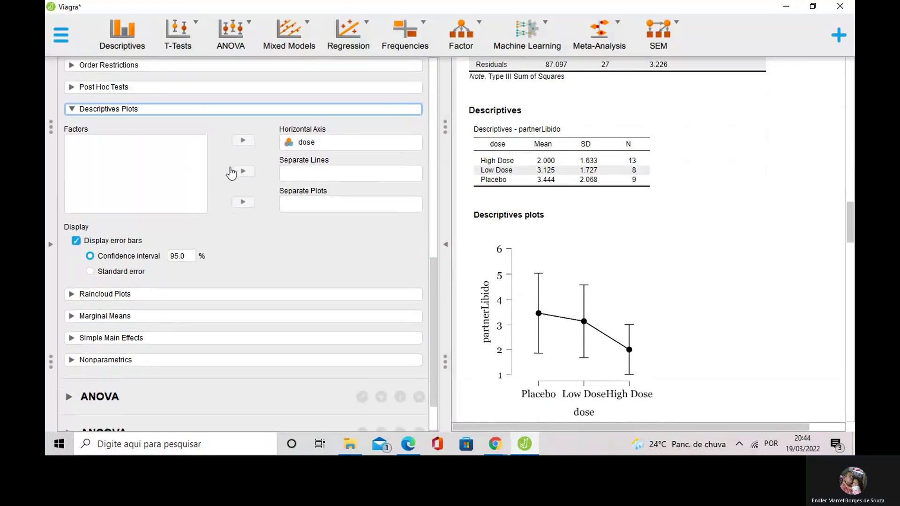
scroll(181, 151, up, 4)
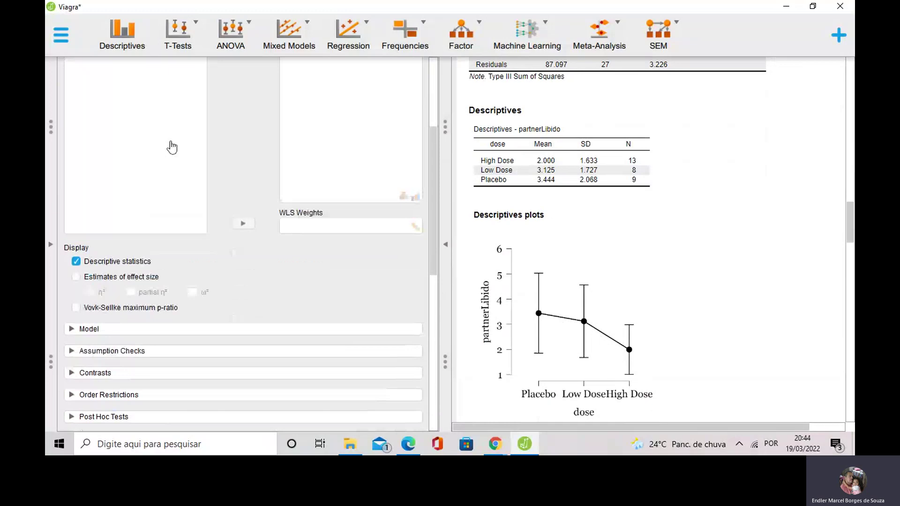
scroll(172, 147, up, 4)
click(69, 148)
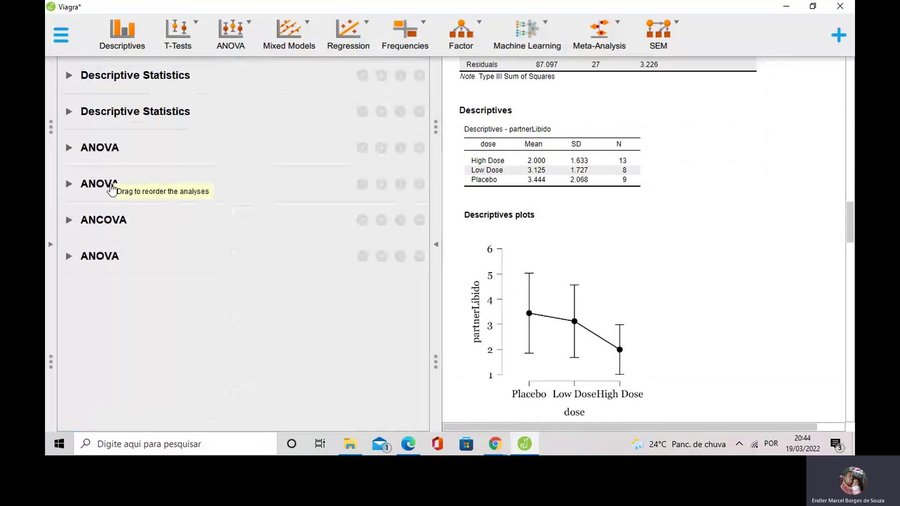
click(111, 188)
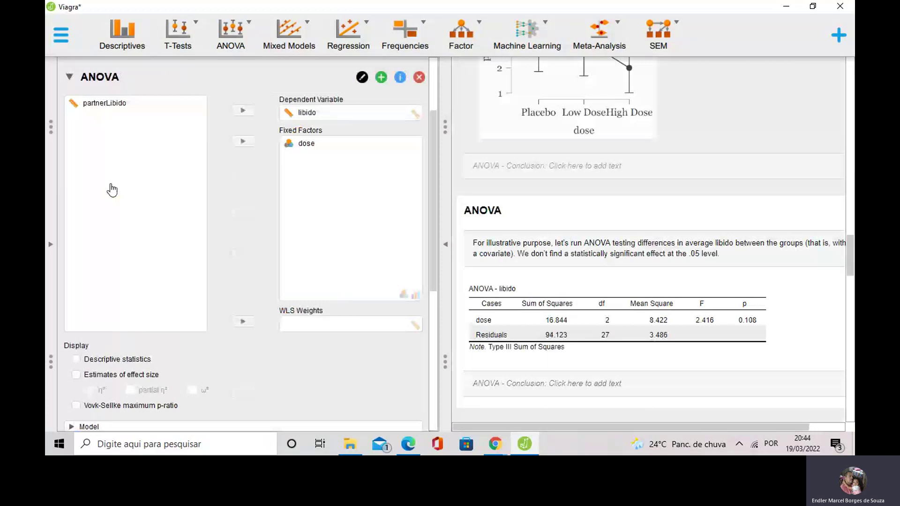
scroll(749, 183, down, 3)
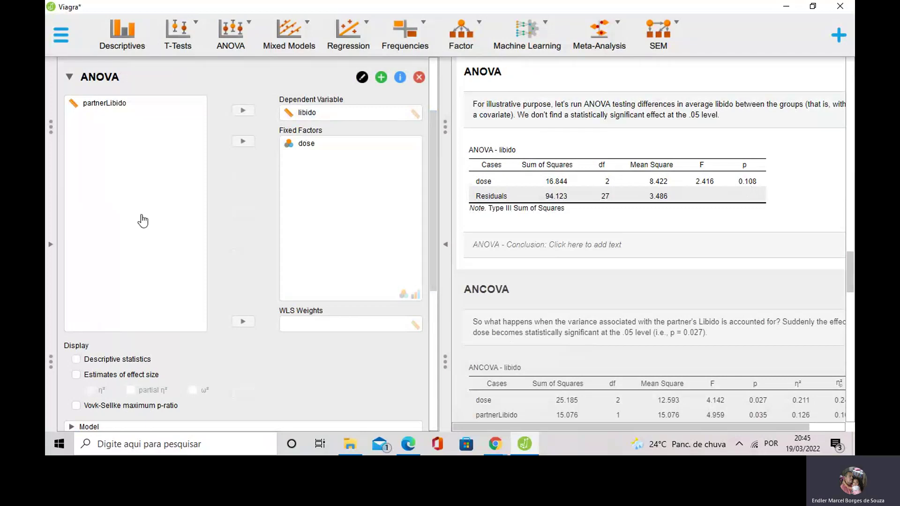
Add a descriptives plot to the libido ANOVA with dose on the horizontal axis and view it in the results
scroll(140, 225, down, 1)
scroll(137, 238, down, 5)
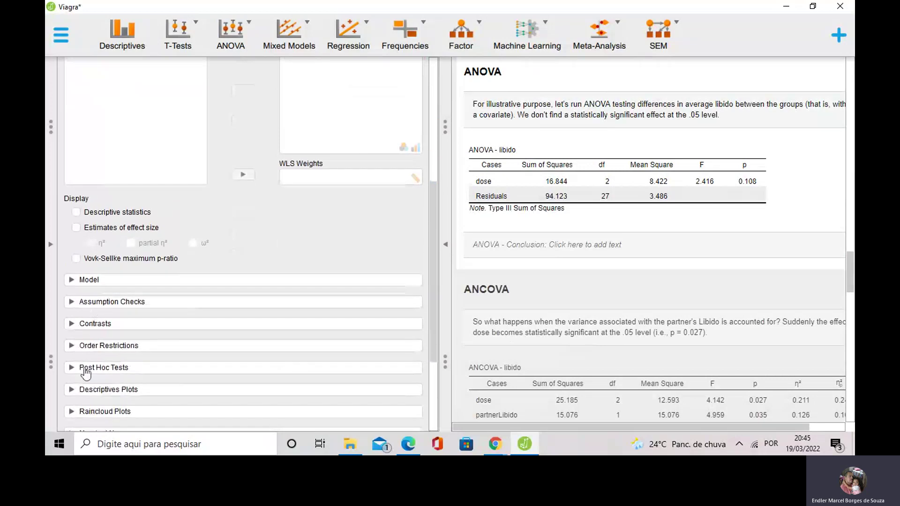
scroll(86, 337, down, 3)
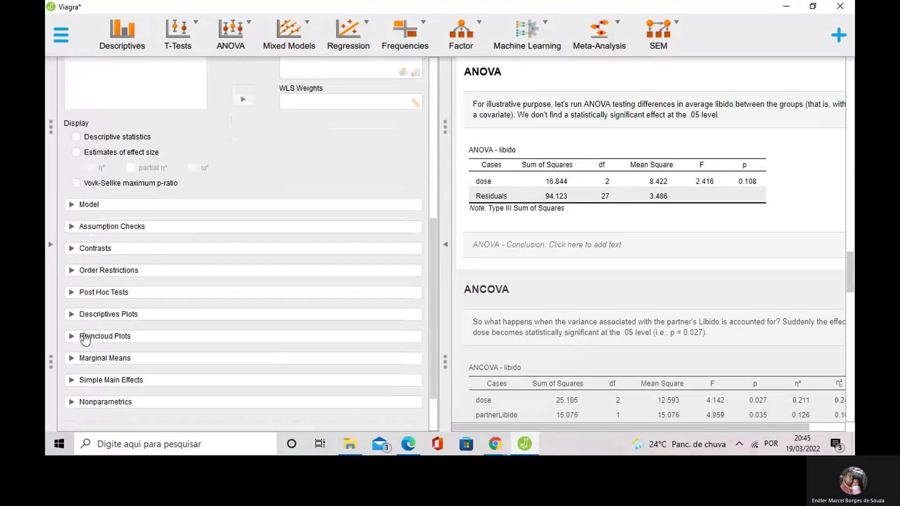
click(72, 313)
scroll(82, 291, down, 4)
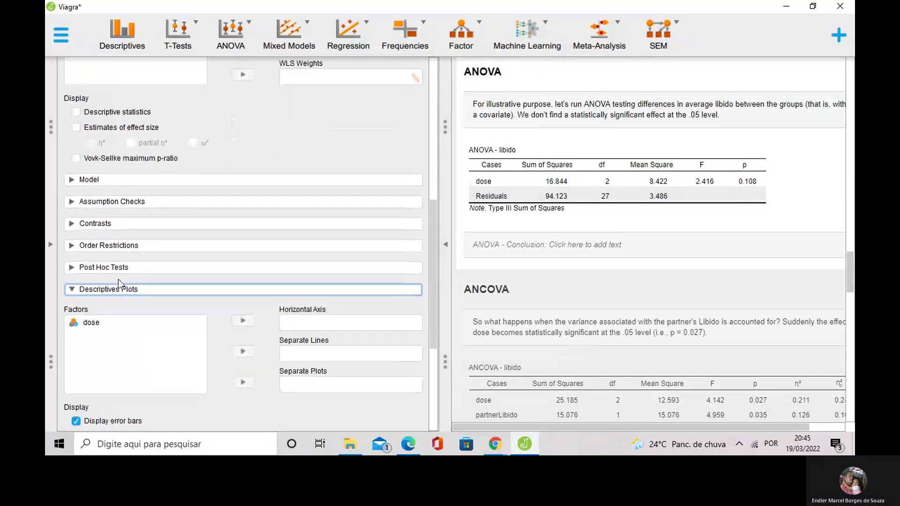
click(243, 267)
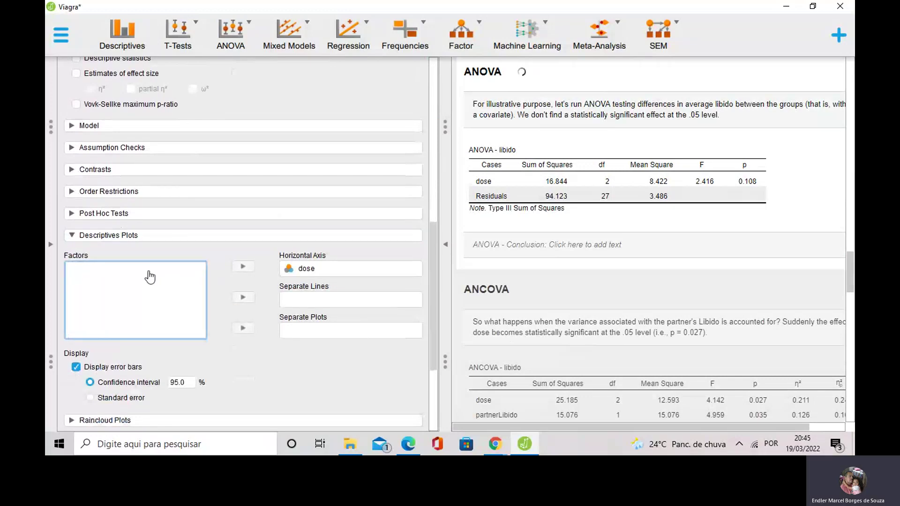
scroll(154, 276, down, 4)
scroll(150, 276, down, 2)
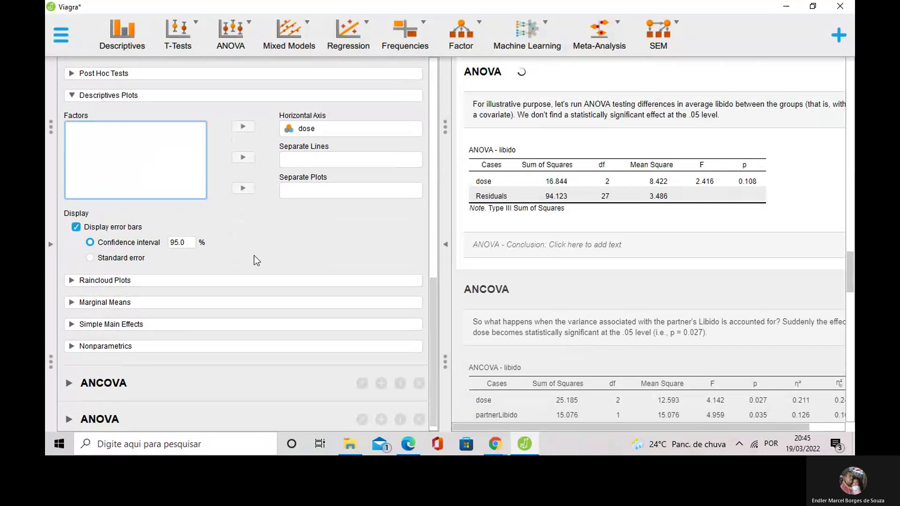
scroll(539, 188, up, 1)
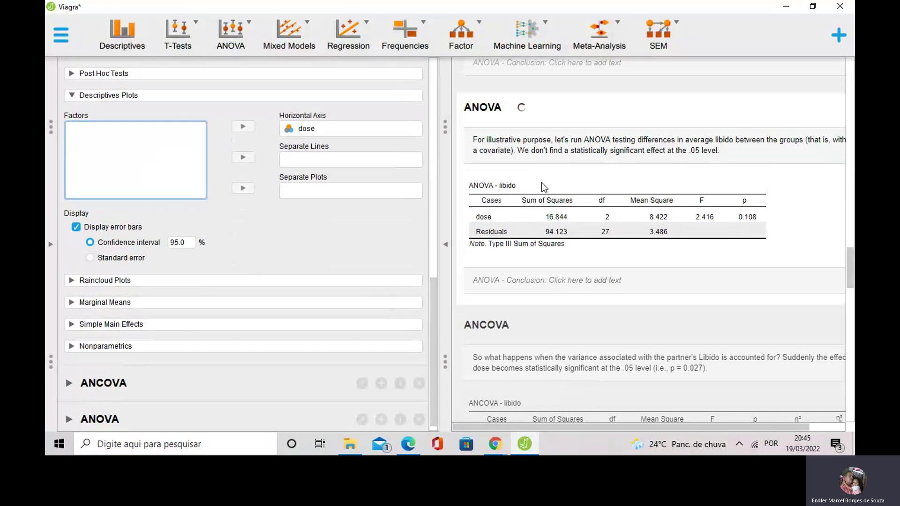
scroll(541, 182, down, 1)
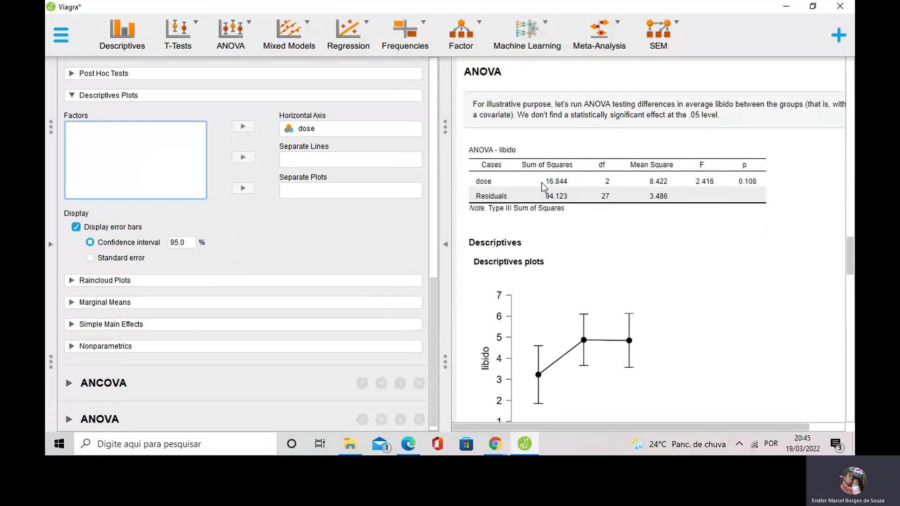
Examine the libido ANOVA's descriptives plot and settings, and review the dose, libido and partnerLibido columns in the data
scroll(541, 182, down, 2)
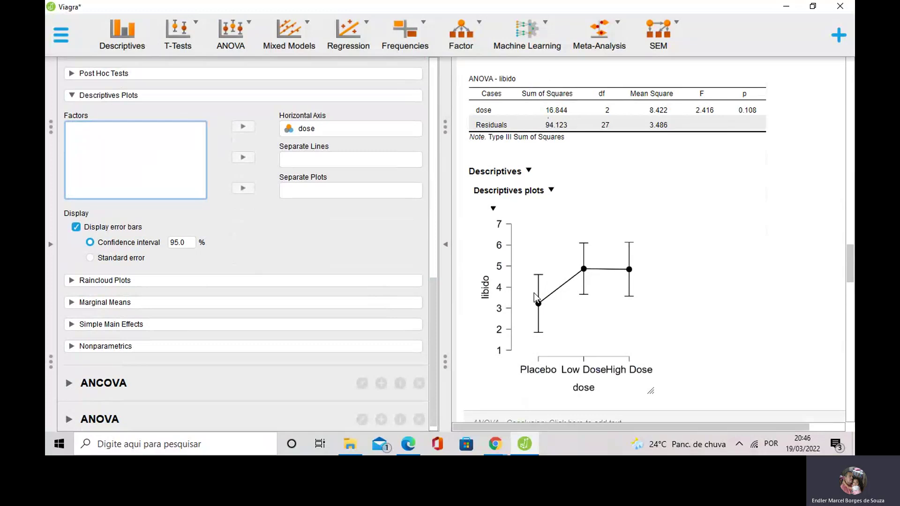
scroll(181, 132, up, 1)
scroll(181, 133, up, 5)
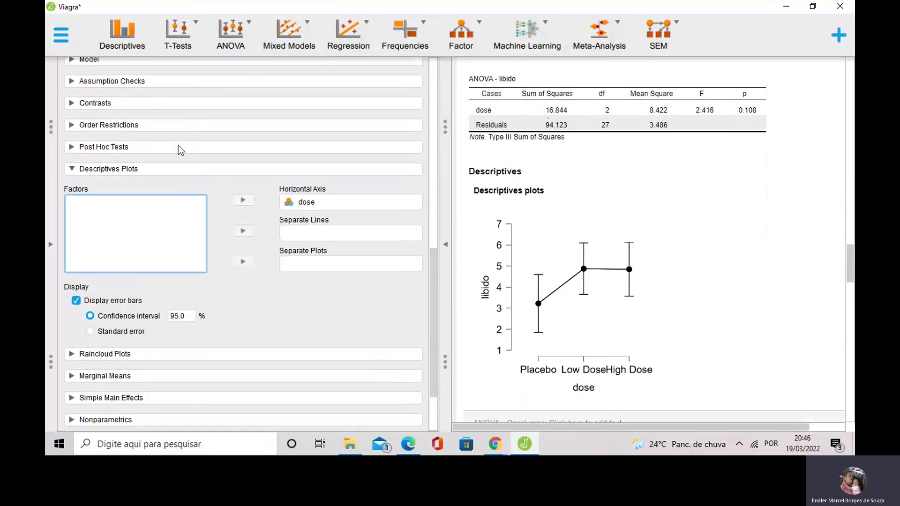
scroll(179, 154, up, 8)
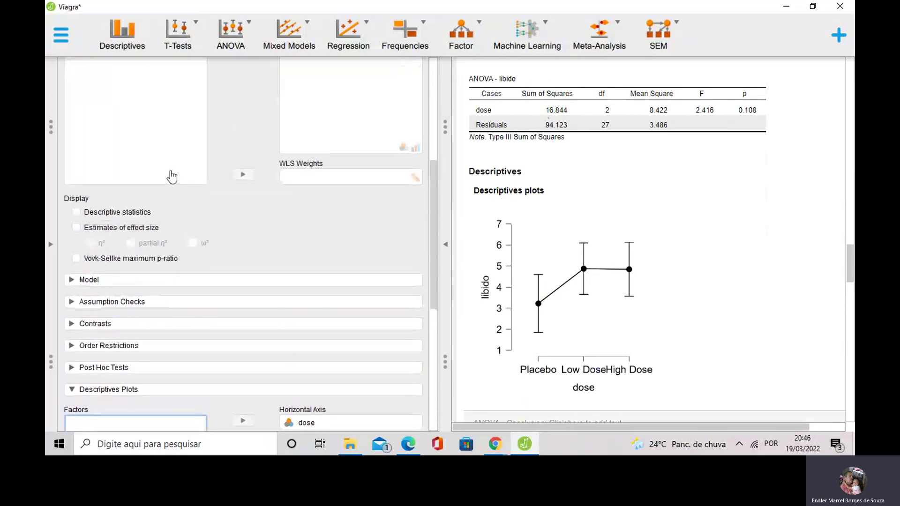
scroll(172, 177, up, 5)
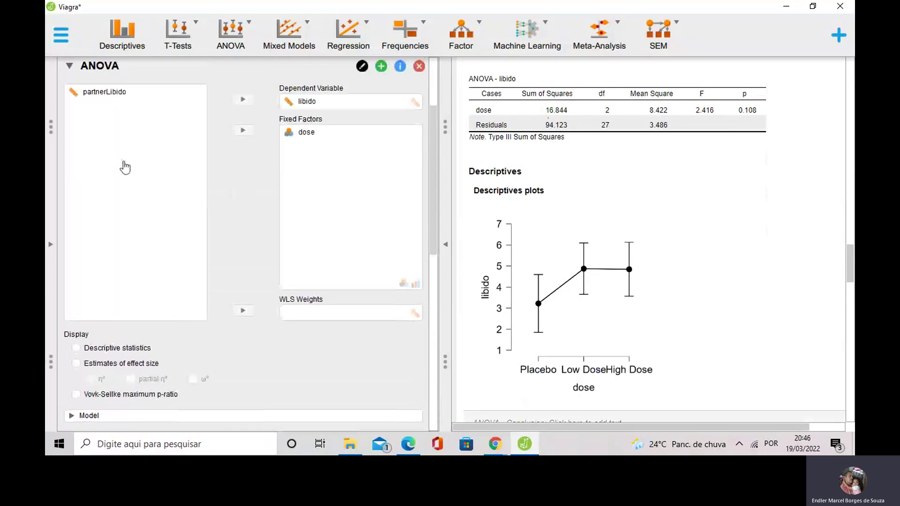
scroll(125, 167, up, 4)
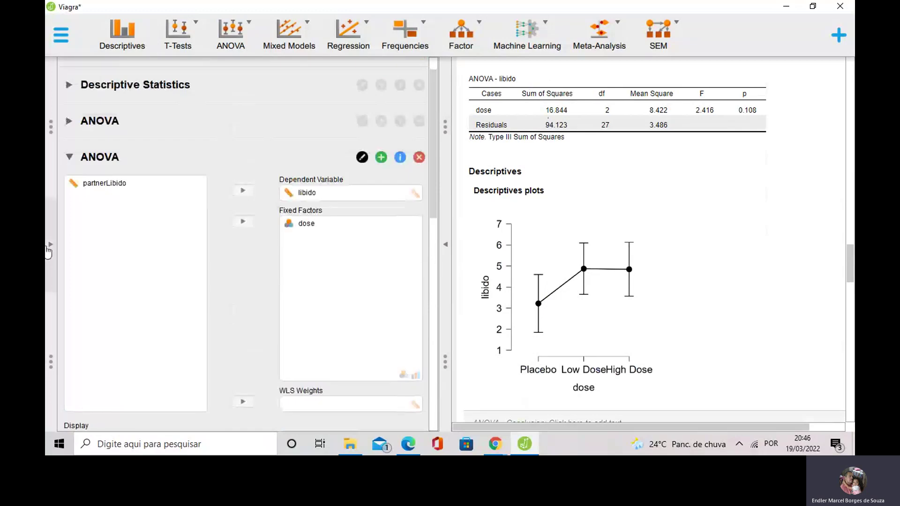
click(49, 249)
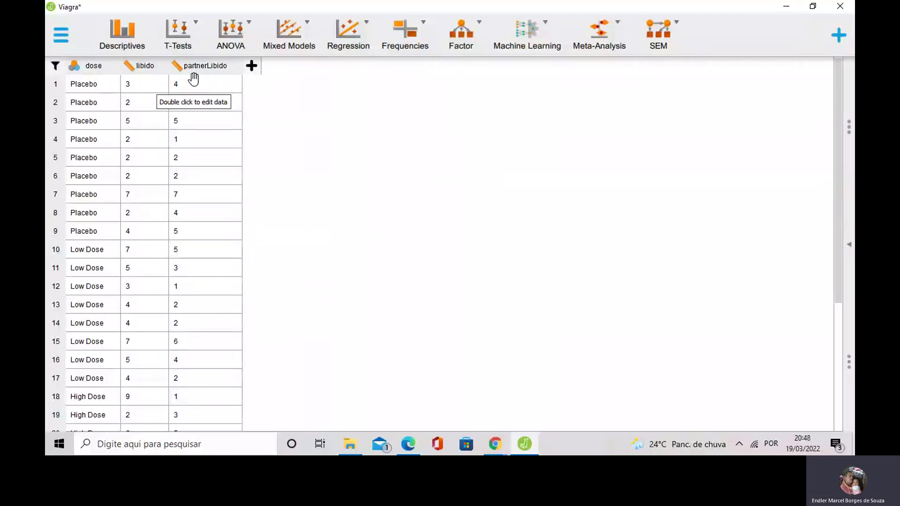
Add a classical ANCOVA with libido as dependent variable, dose as fixed factor and partnerLibido as covariate
click(230, 43)
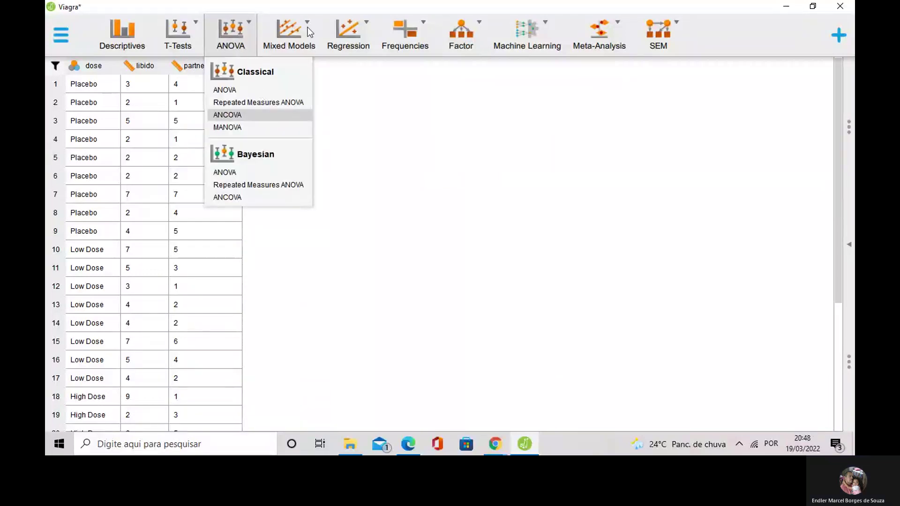
click(250, 109)
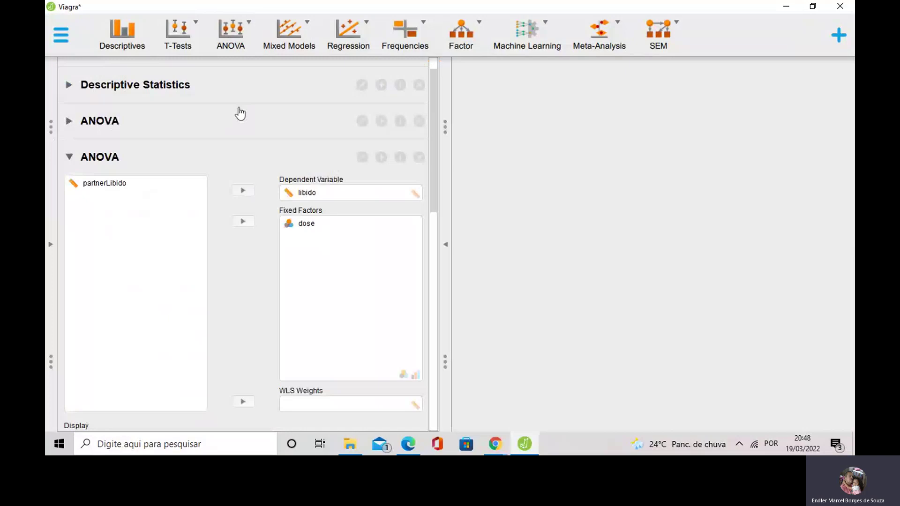
click(149, 121)
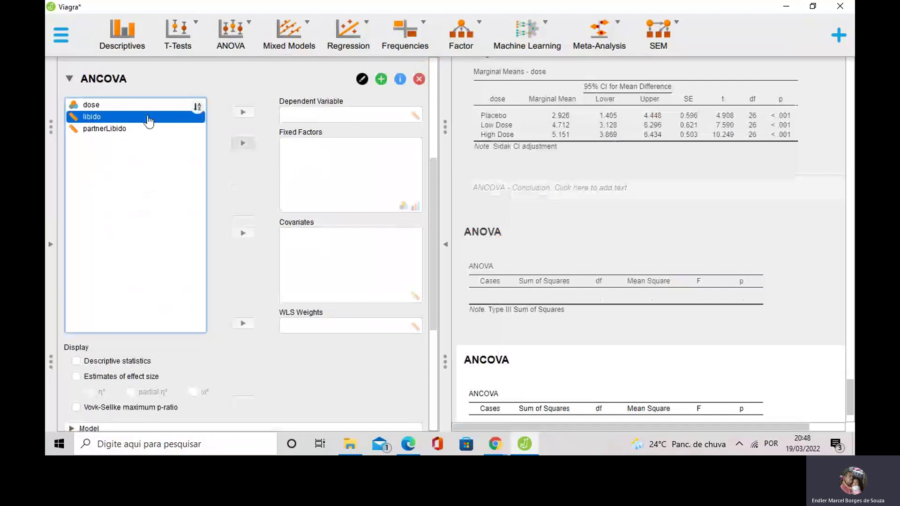
double_click(149, 121)
click(241, 143)
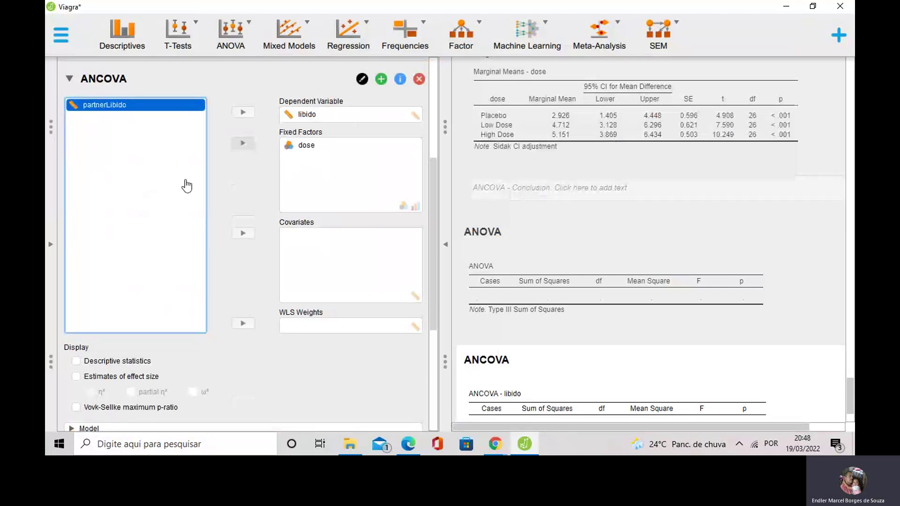
click(243, 233)
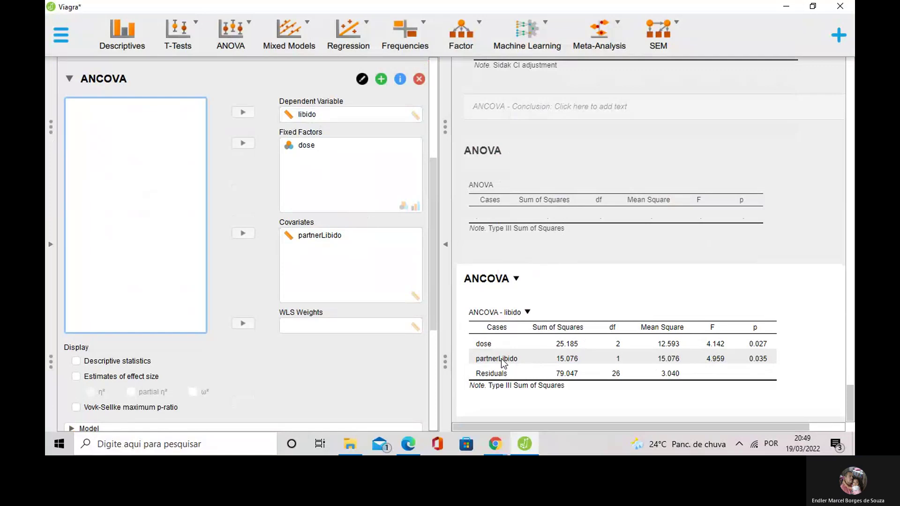
Add descriptive statistics to the ANCOVA and a descriptives plot with partnerLibido on the horizontal axis and separate lines for dose
scroll(76, 291, down, 3)
click(77, 285)
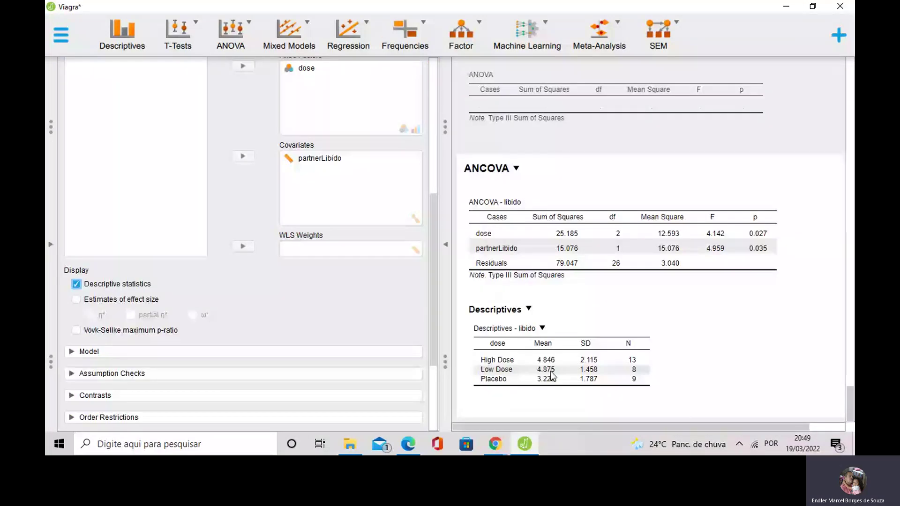
scroll(99, 268, down, 5)
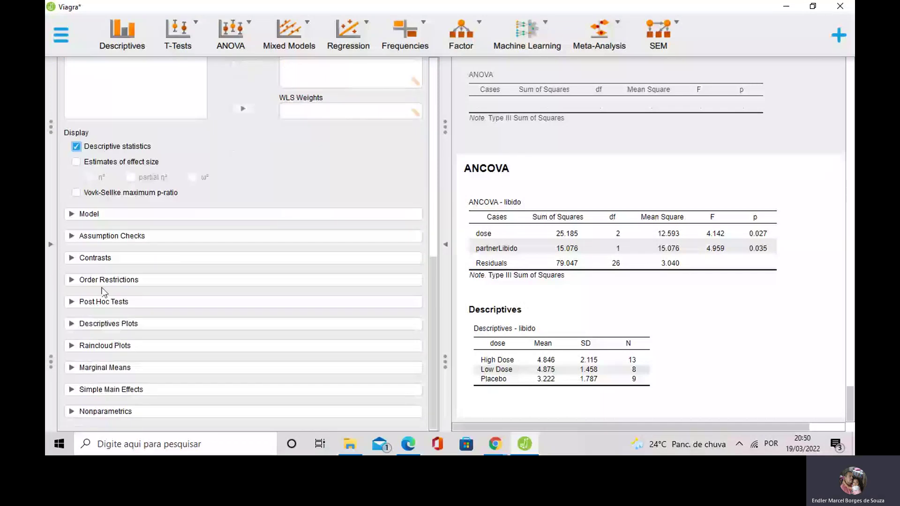
click(89, 324)
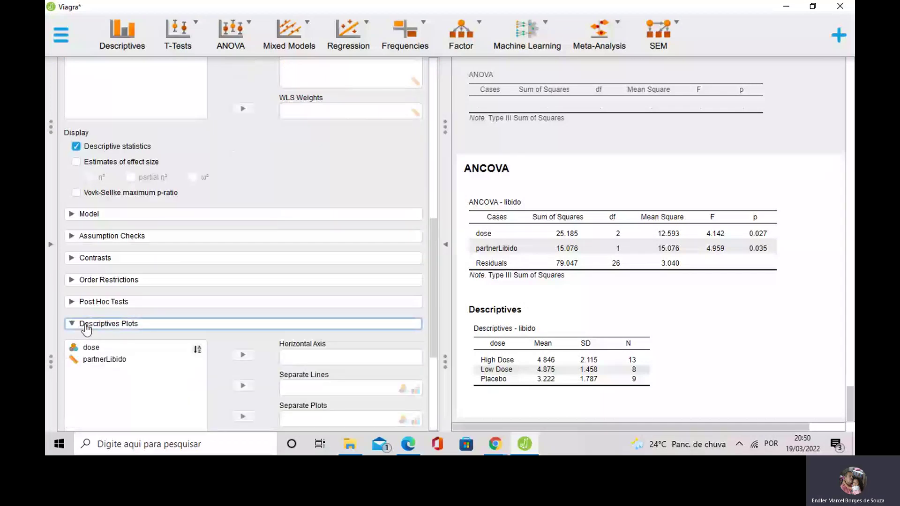
scroll(129, 229, down, 3)
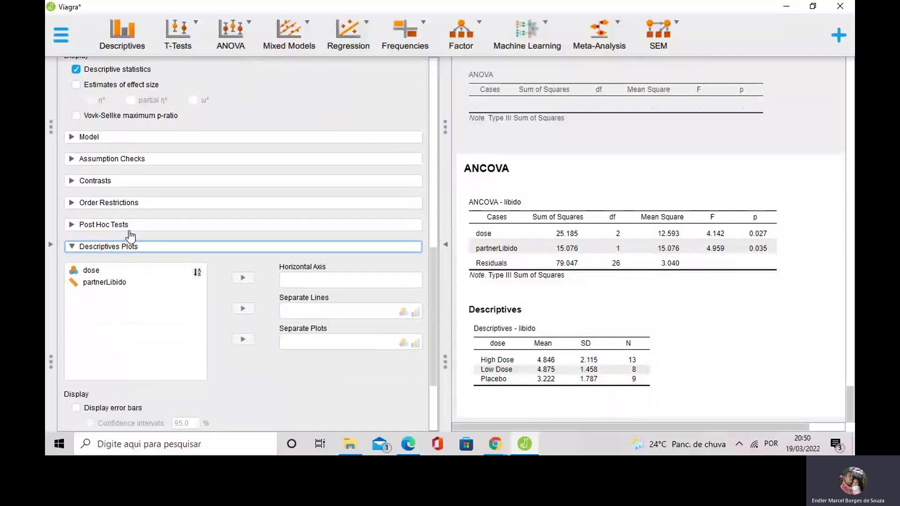
click(118, 284)
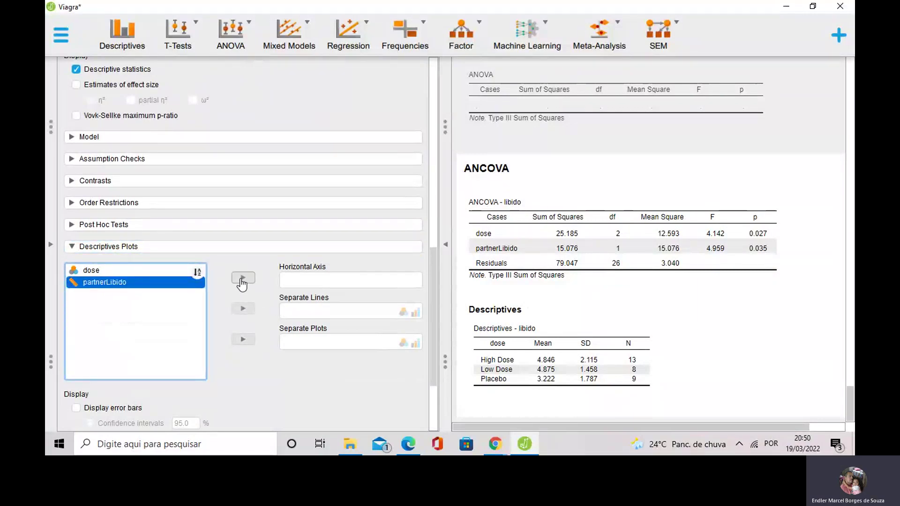
click(241, 279)
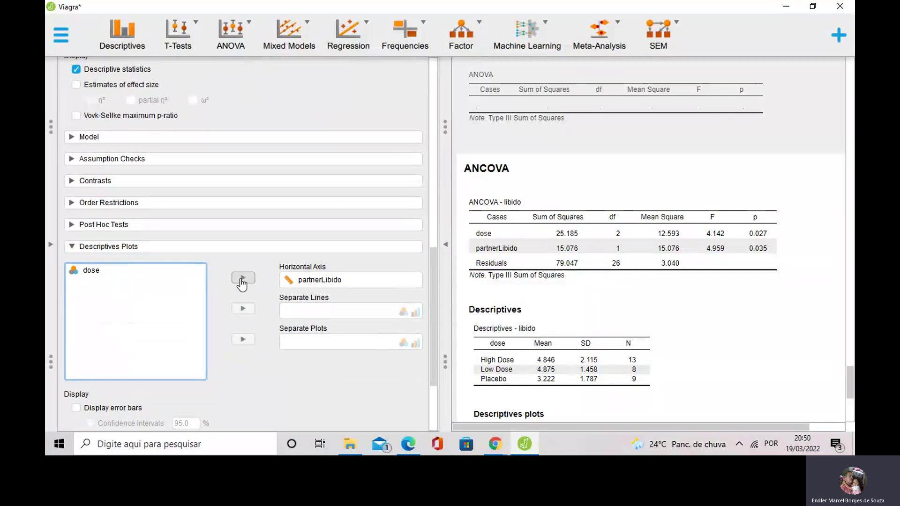
click(93, 274)
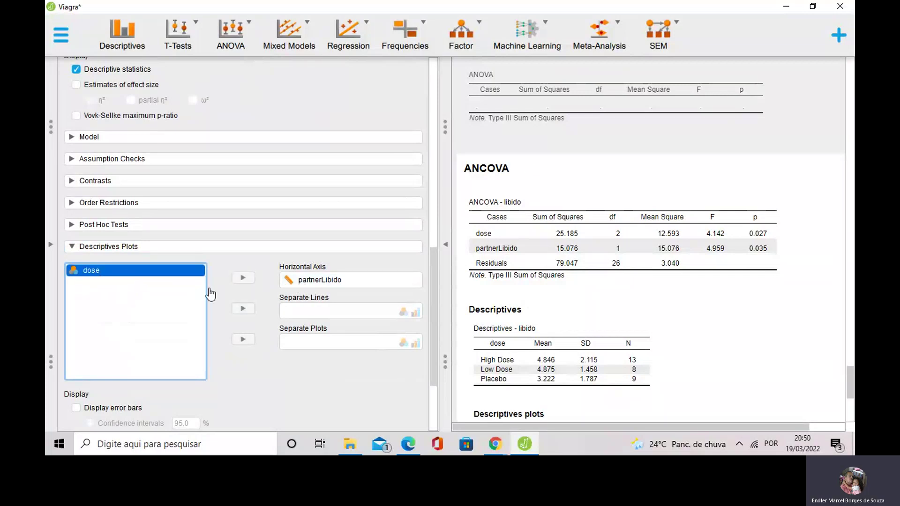
click(243, 309)
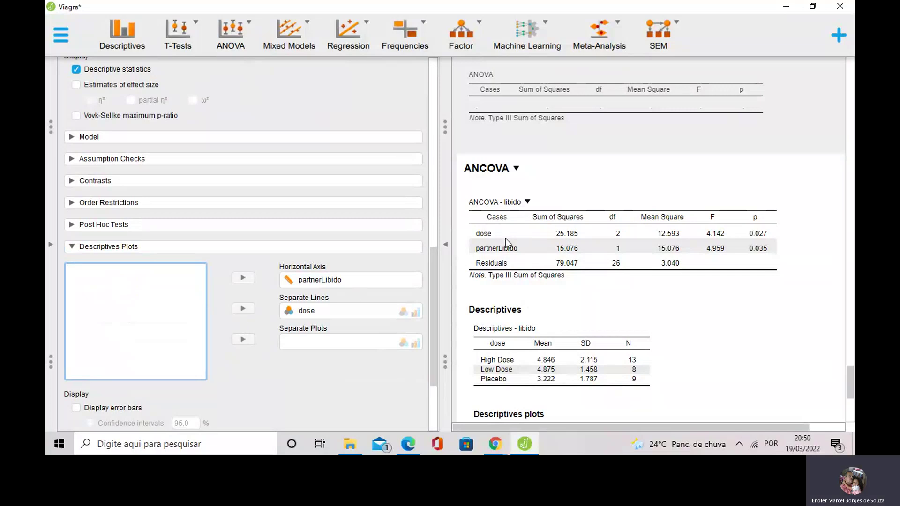
scroll(544, 228, down, 5)
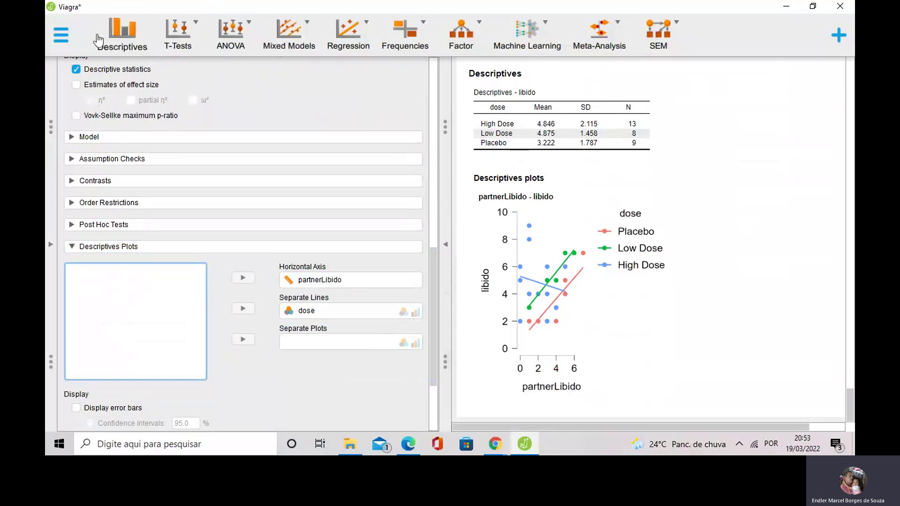
Browse the example dataset categories in the Data Library down to the end of the list
click(66, 43)
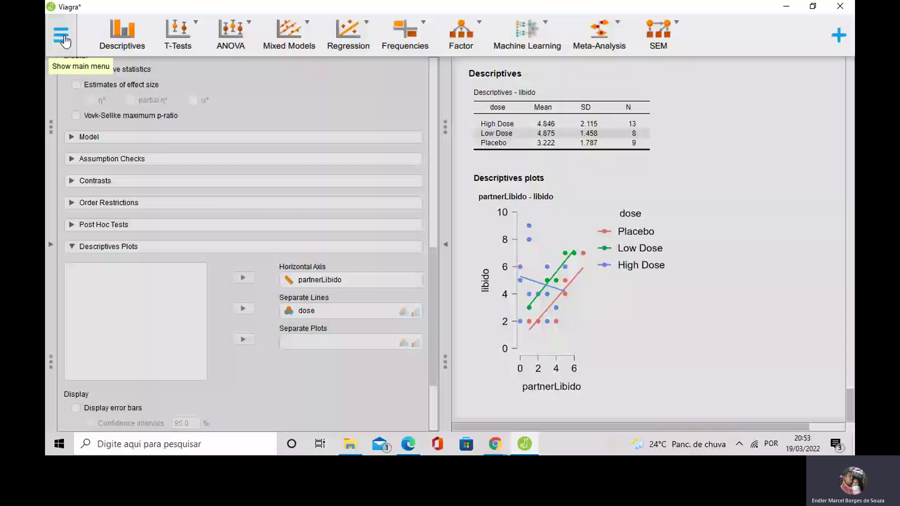
click(66, 43)
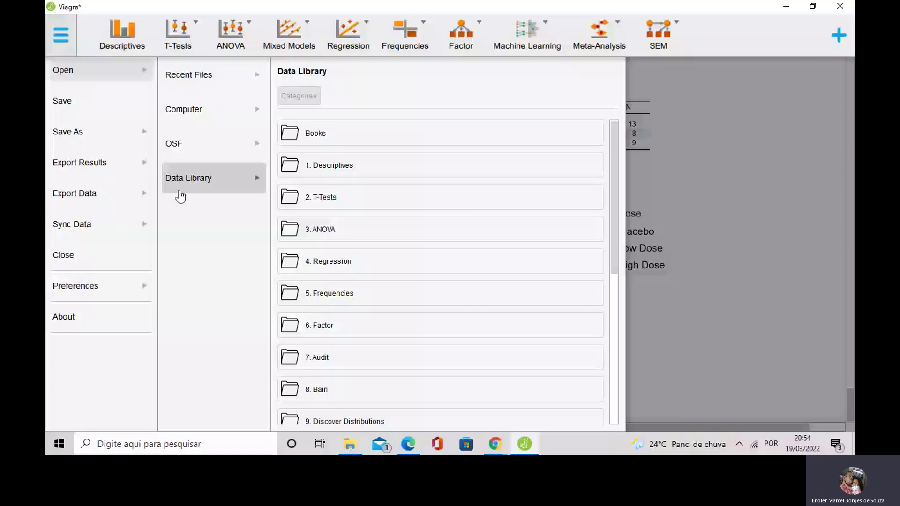
scroll(355, 267, down, 8)
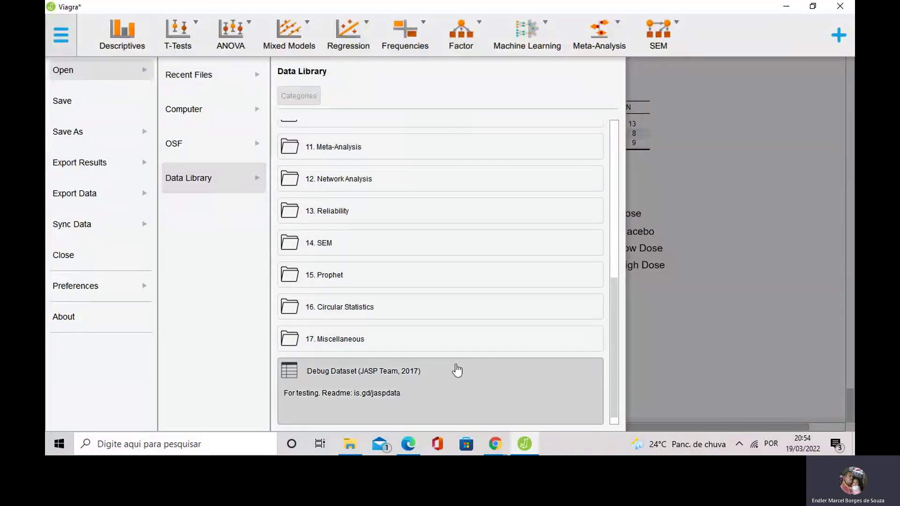
Switch to the Microsoft Teams meeting in Chrome and request to stop the meeting recording
mouse_move(497, 445)
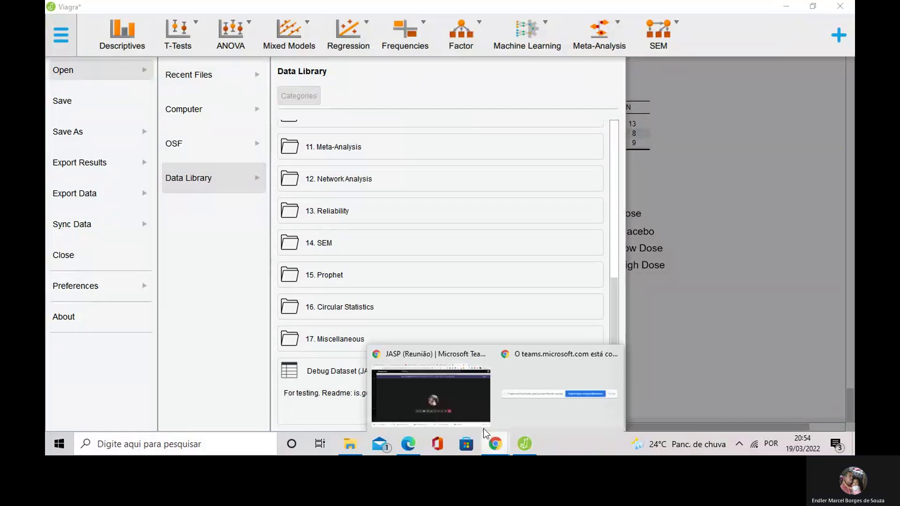
click(429, 374)
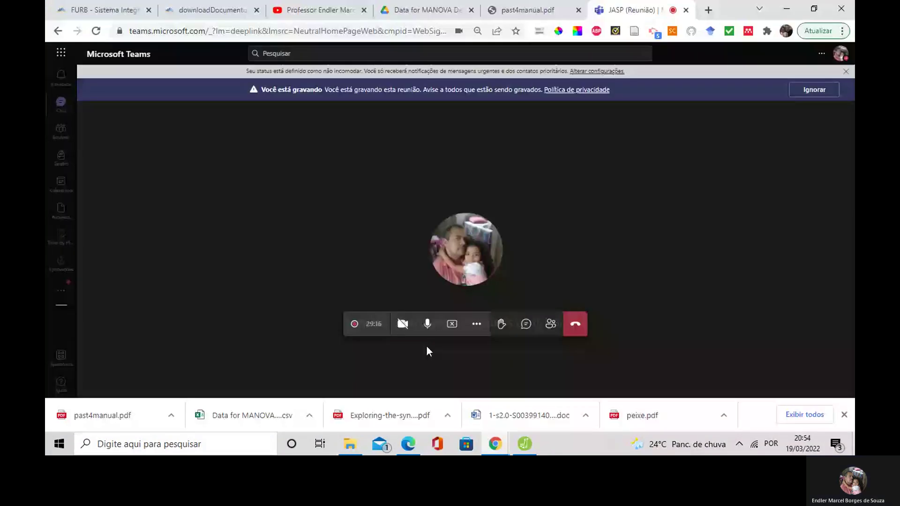
click(476, 324)
click(458, 265)
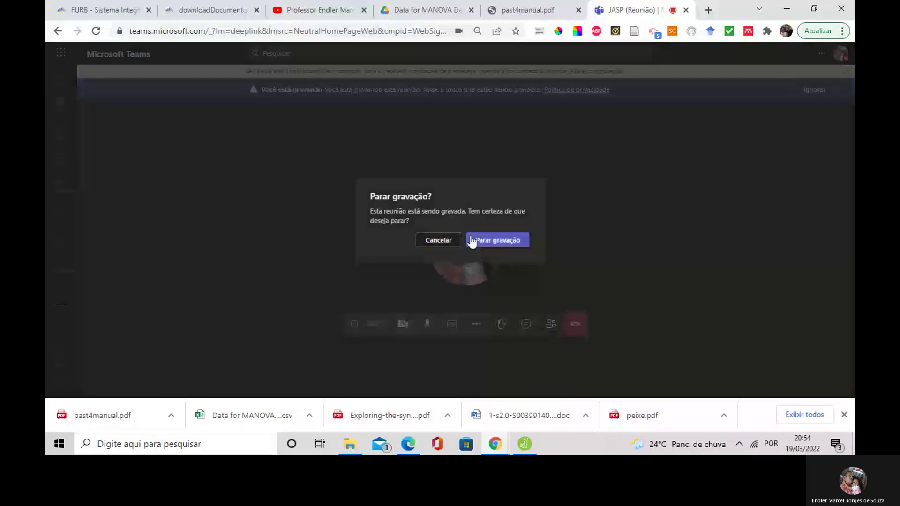